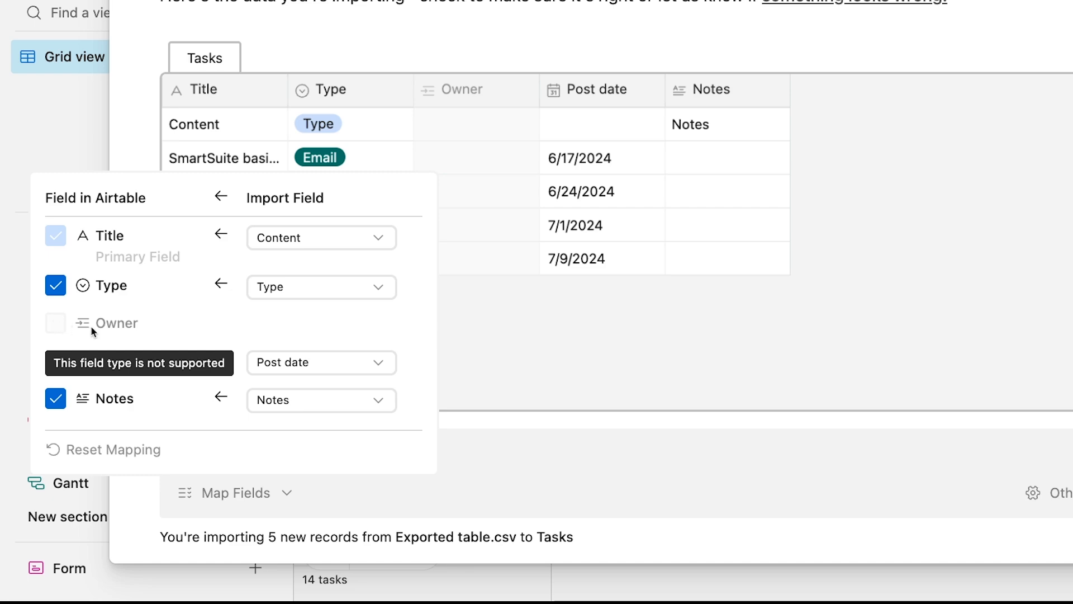
click(611, 412)
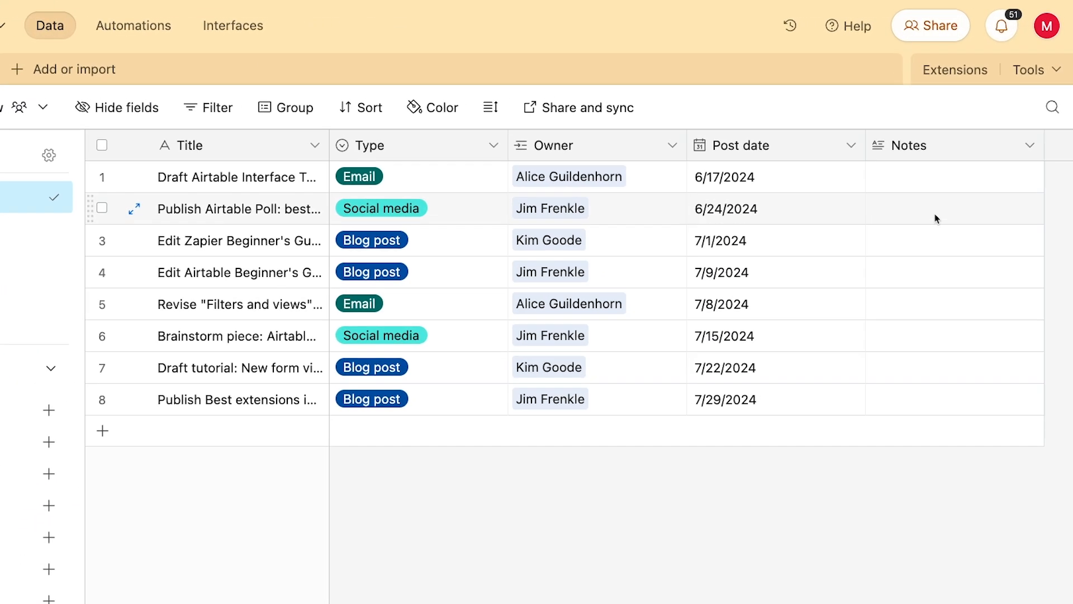
Find the CSV import extension in the marketplace, add it to the base's dashboard, and close its window
click(950, 82)
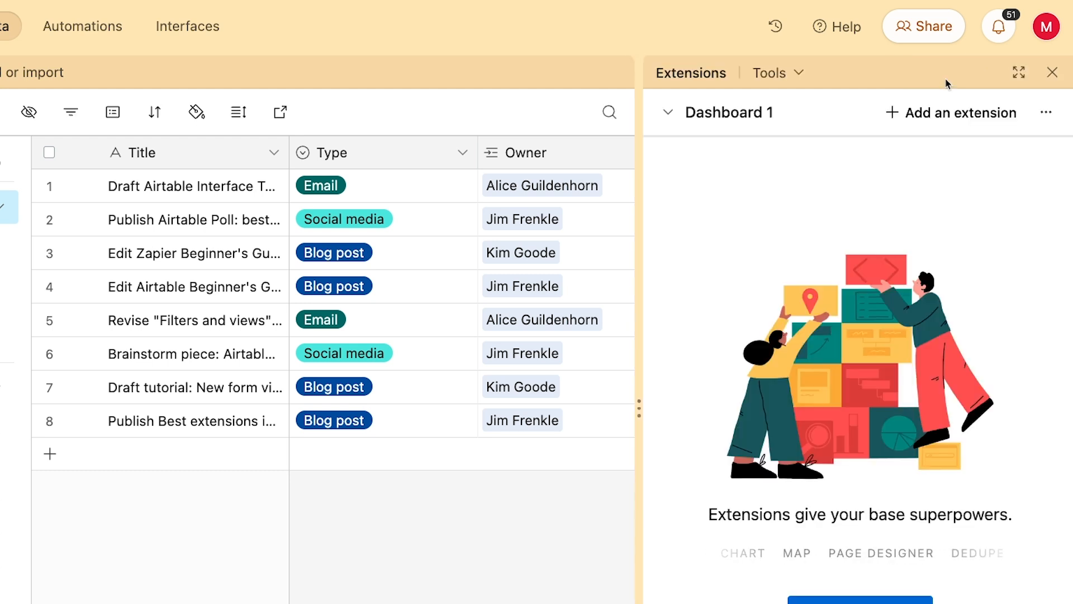
key(super+shift+backslash)
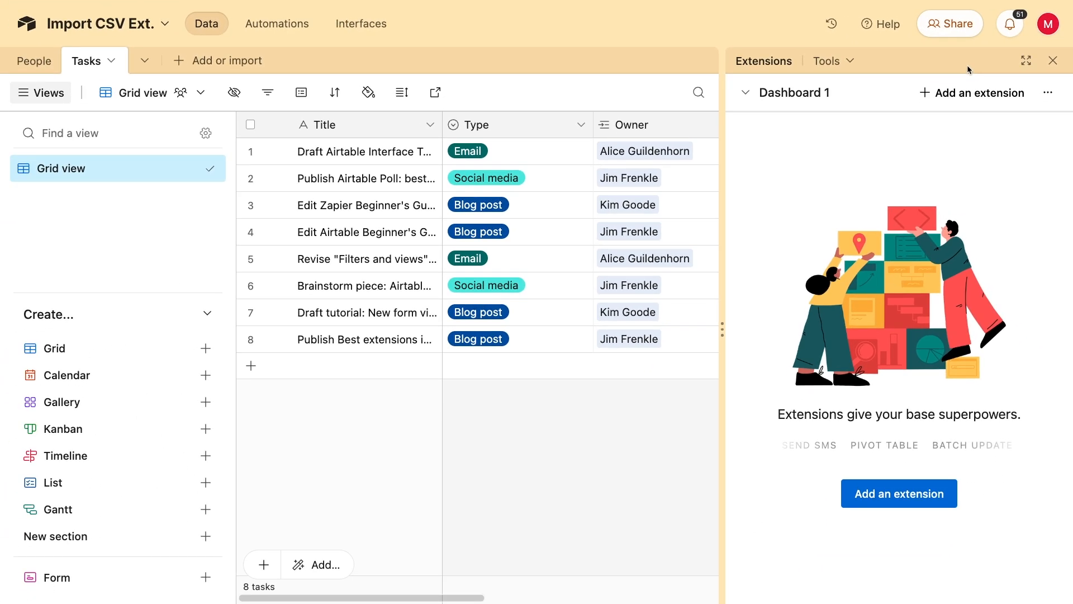
click(963, 95)
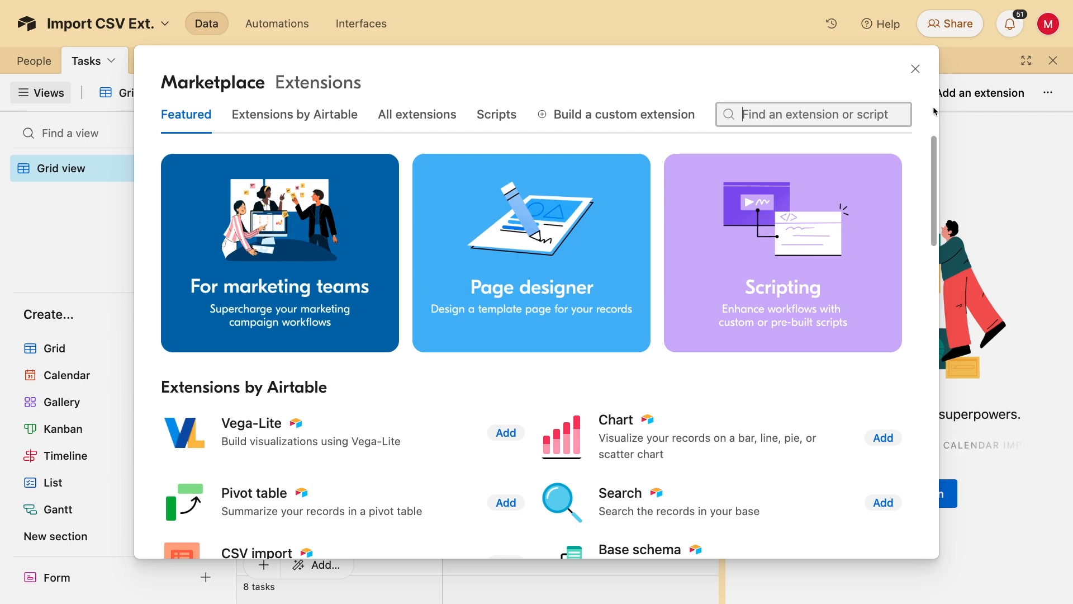
text(csv import)
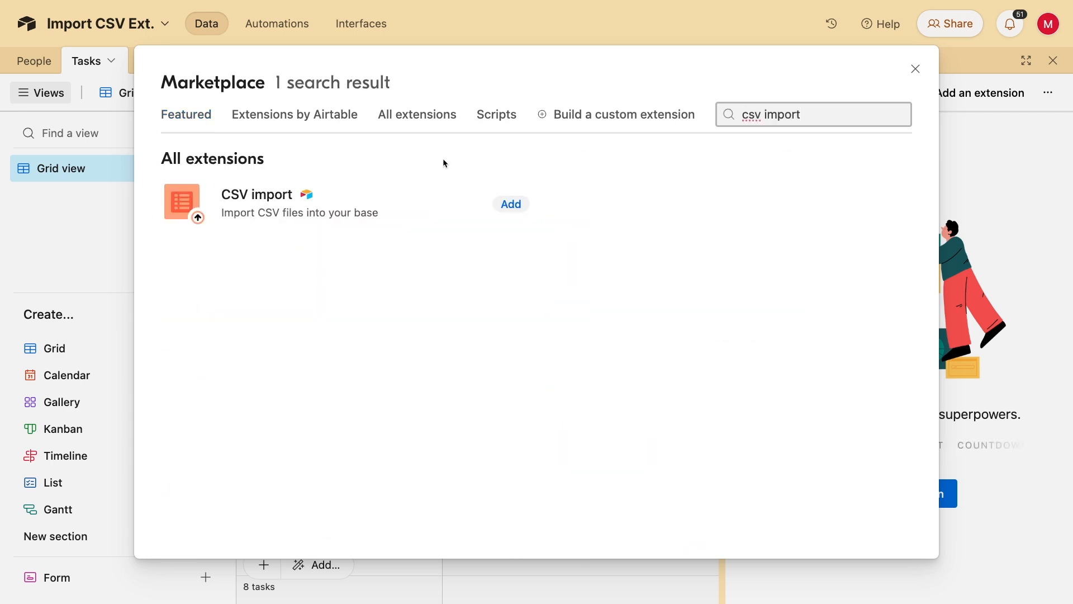
click(417, 218)
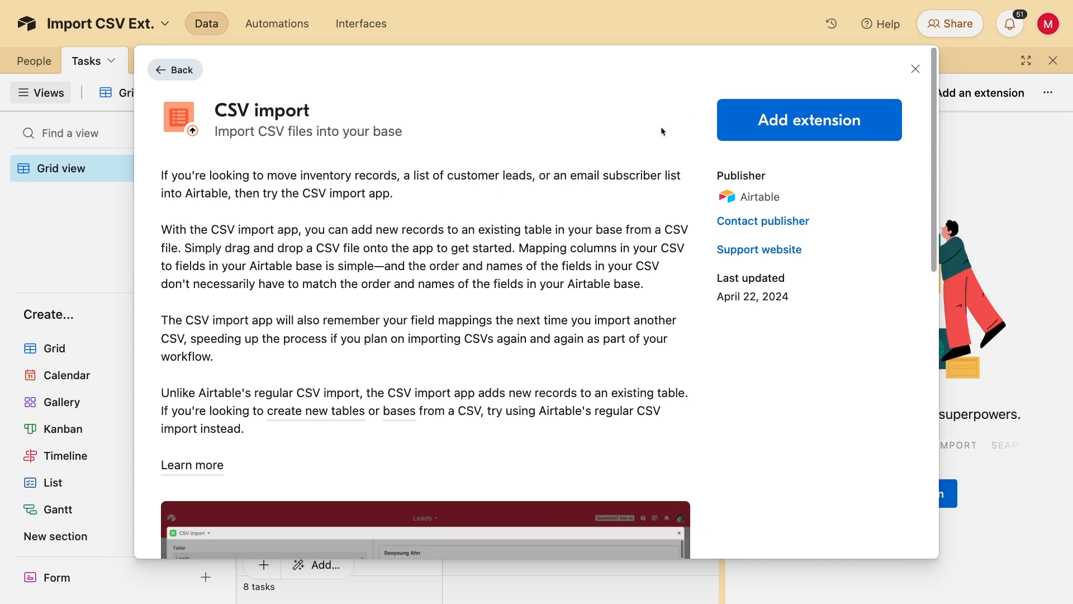
click(737, 117)
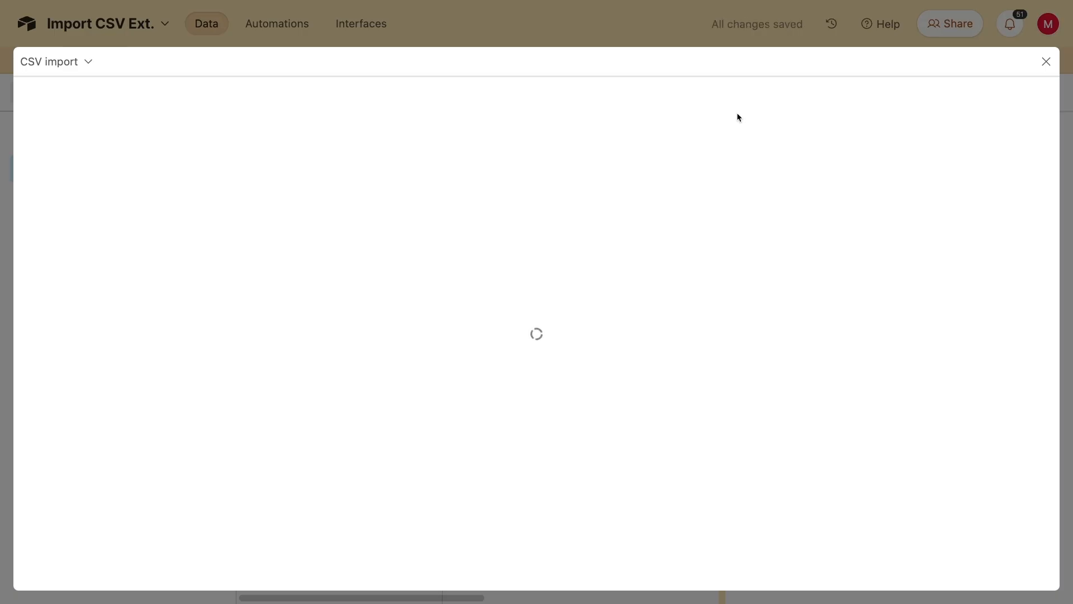
click(1046, 62)
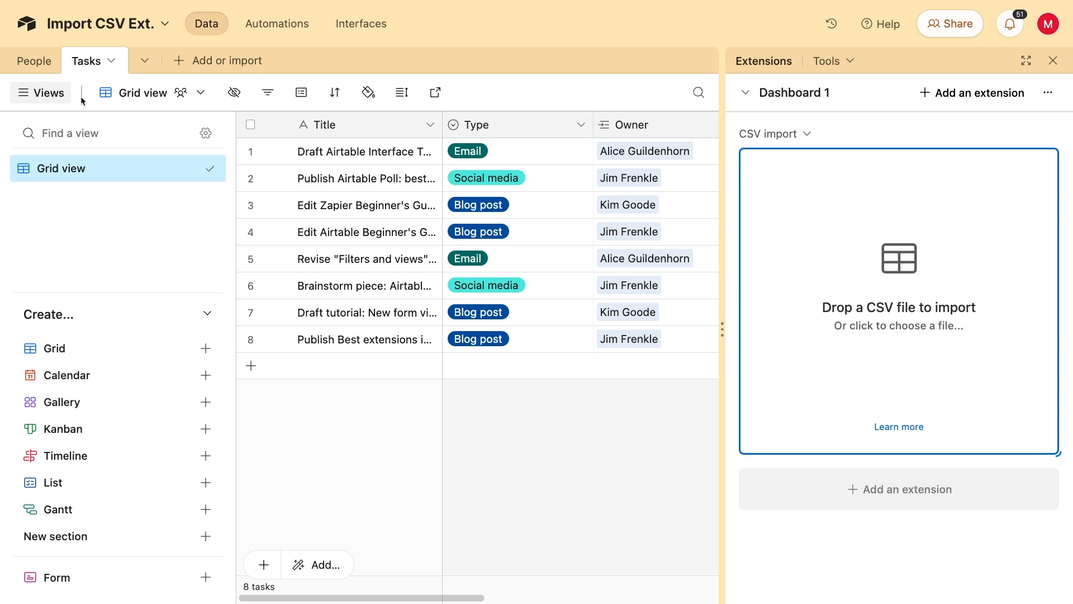
Load First import.csv from the CSV Import Extension folder into the CSV import extension, with Tasks as the destination table
click(39, 63)
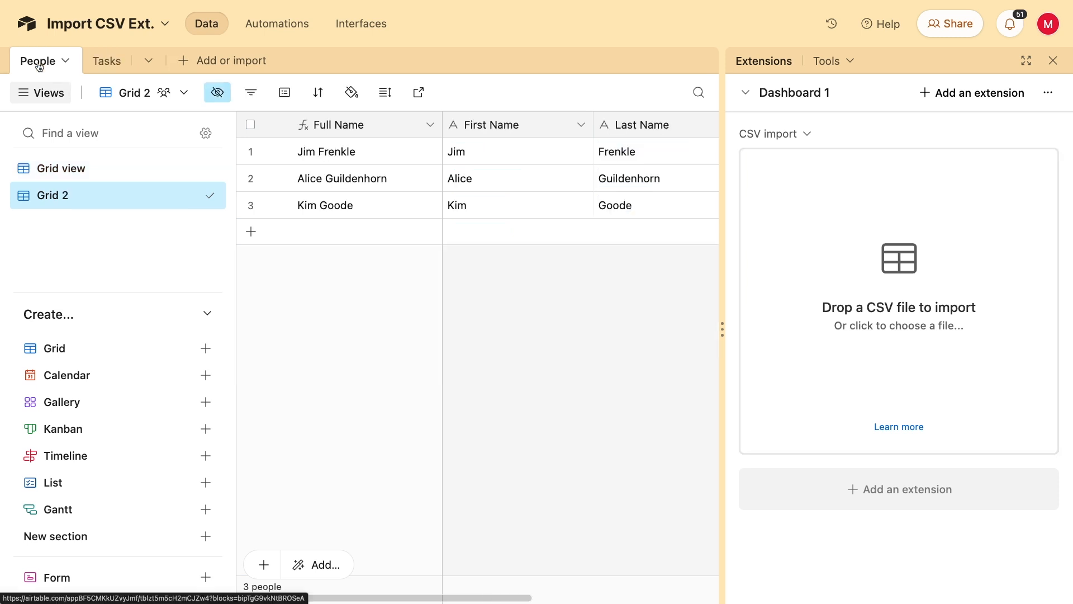
click(98, 67)
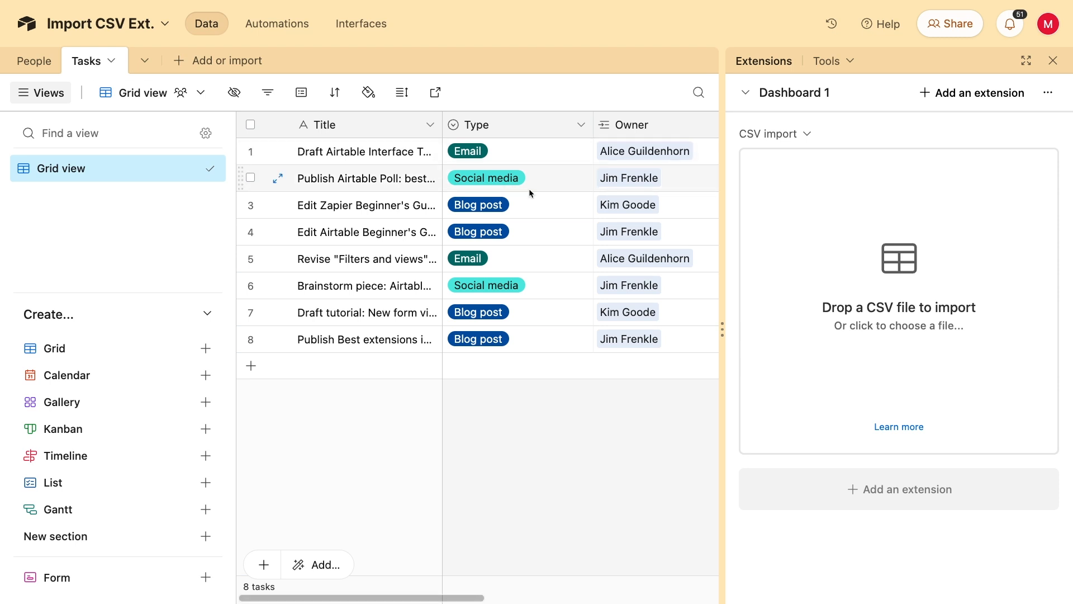
click(901, 284)
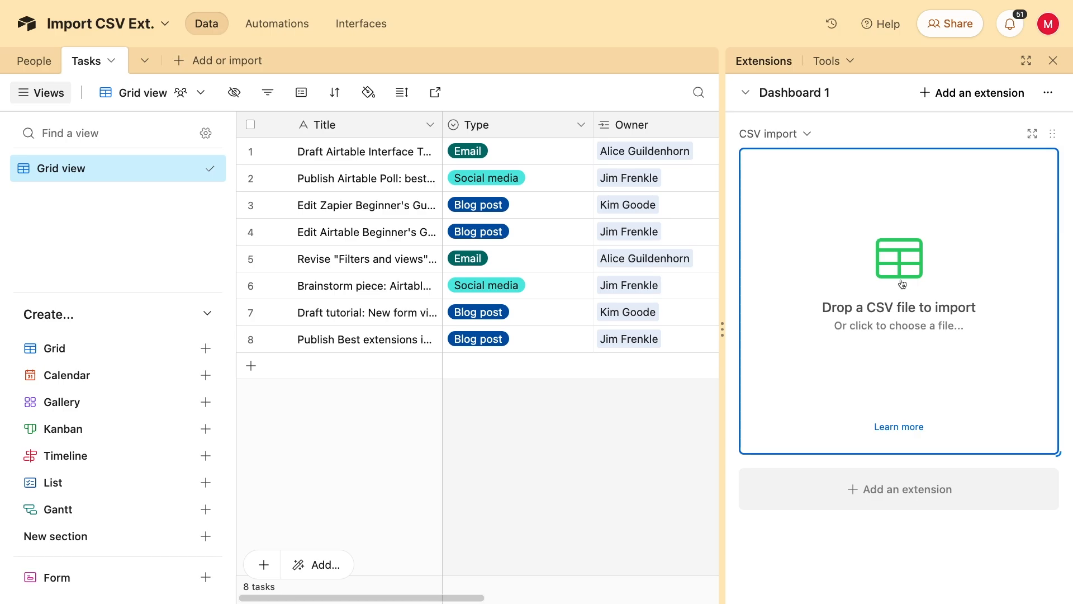
click(743, 250)
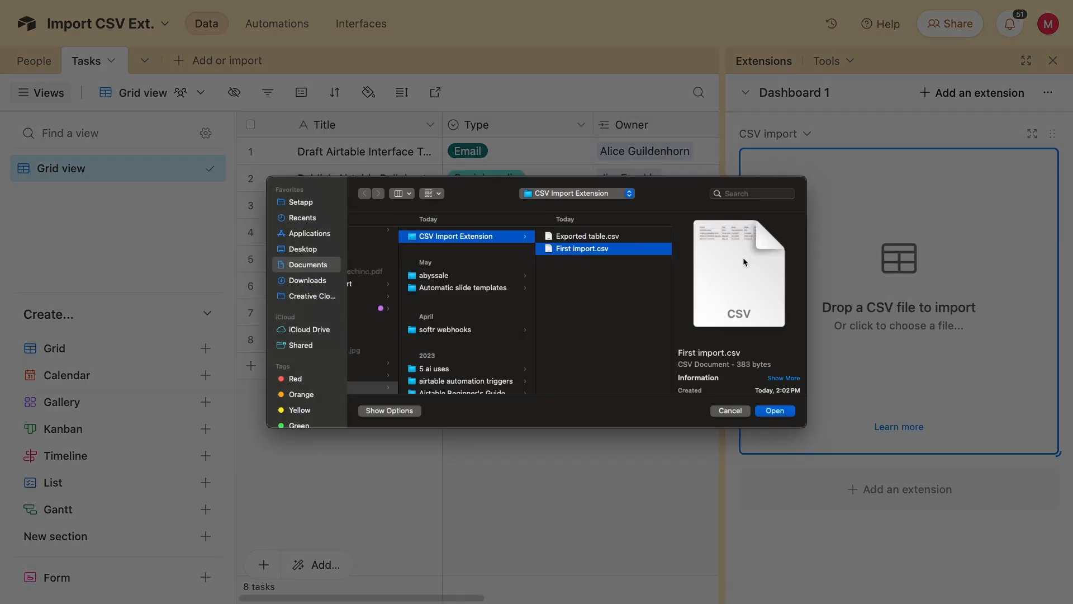
click(783, 412)
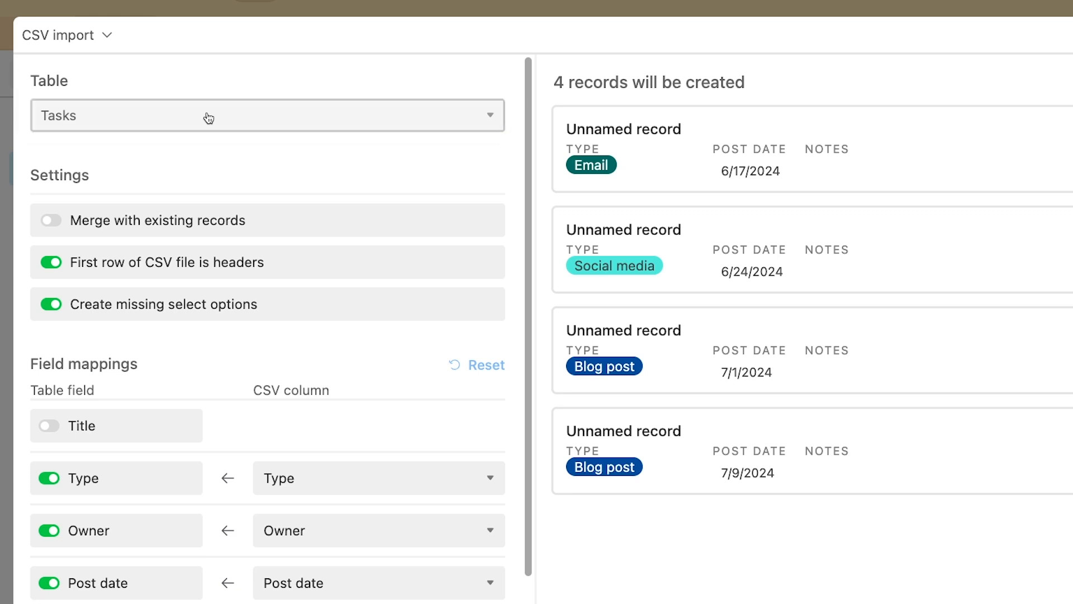
click(208, 118)
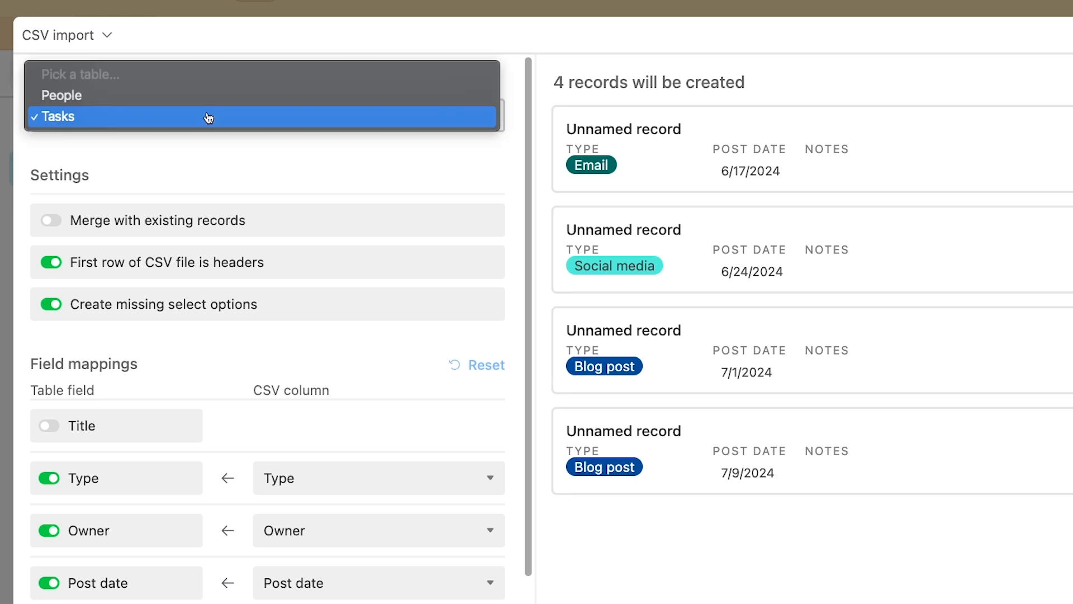
click(197, 147)
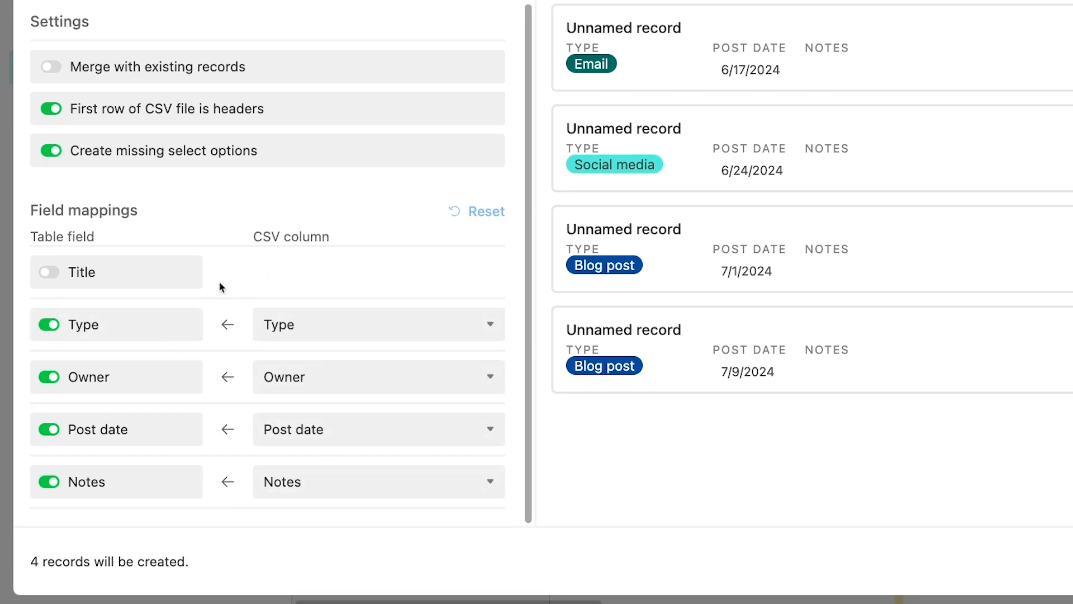
Enable the Title field, map it to the Content column, and save the imported records to the Tasks table
click(91, 278)
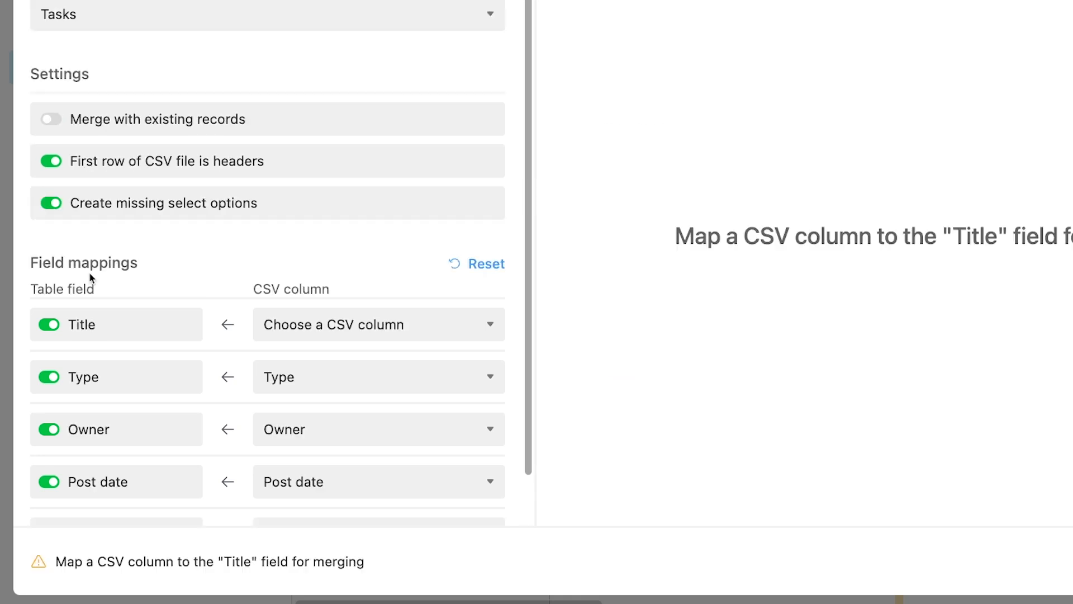
scroll(344, 274, down, 1)
click(388, 300)
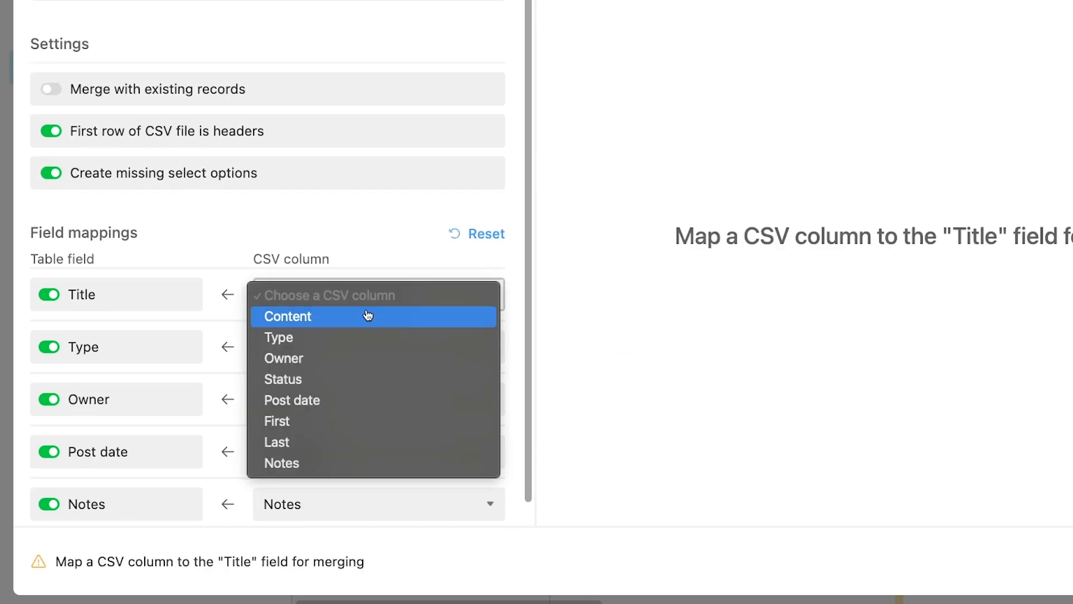
click(367, 315)
scroll(400, 240, up, 1)
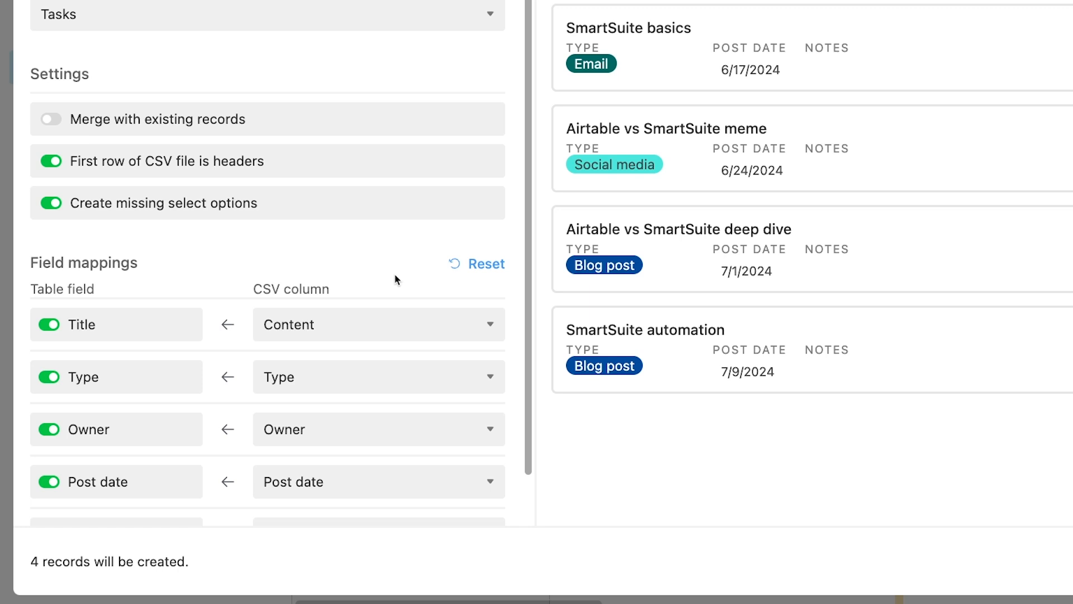
scroll(396, 278, down, 2)
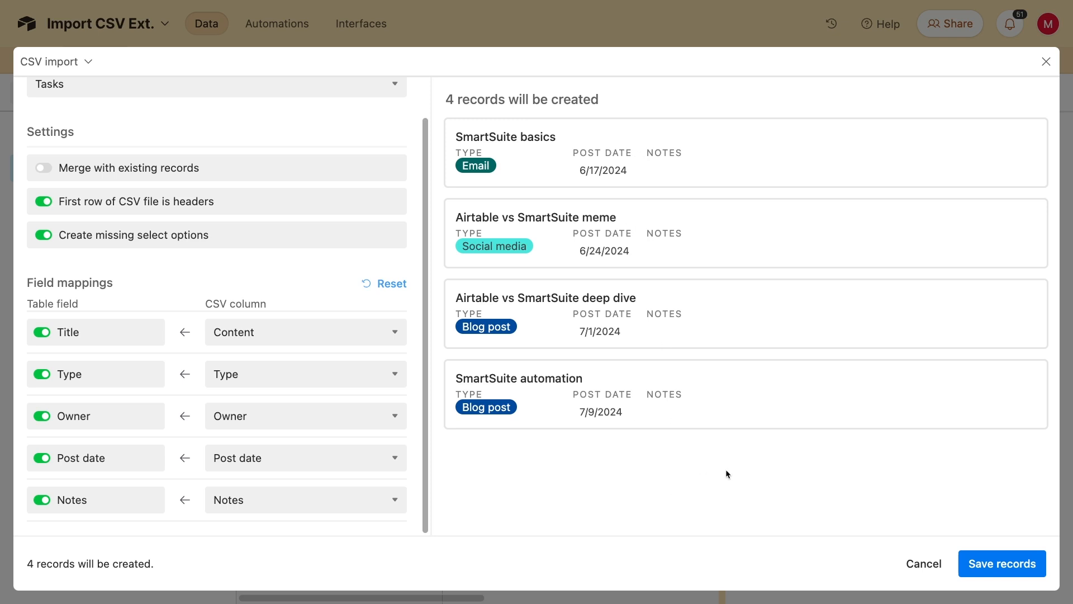
click(969, 561)
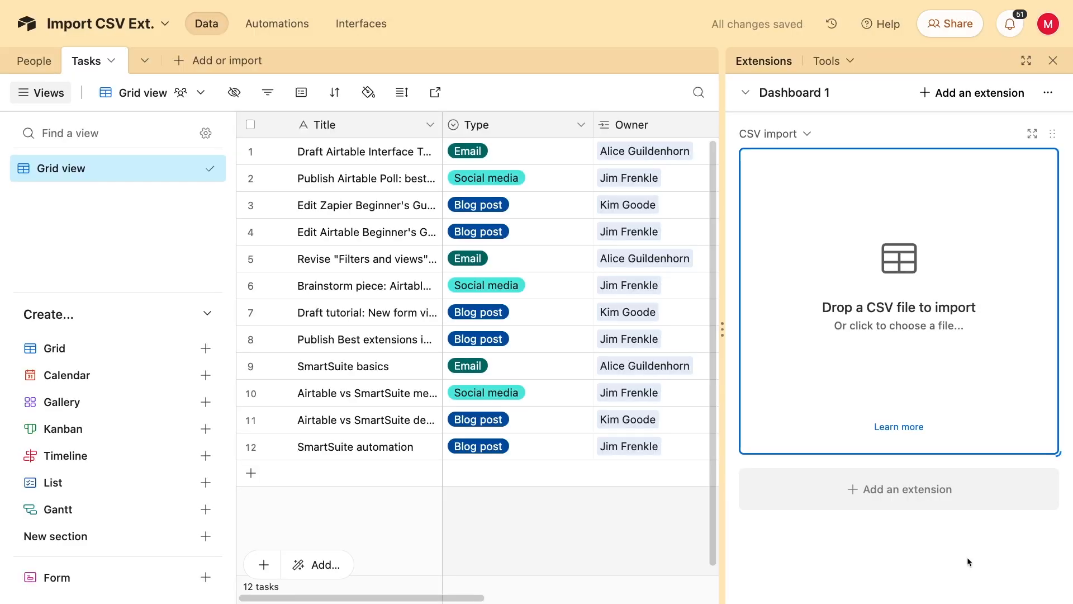
Examine the formula behind the Full Name primary field in the People table
click(1053, 60)
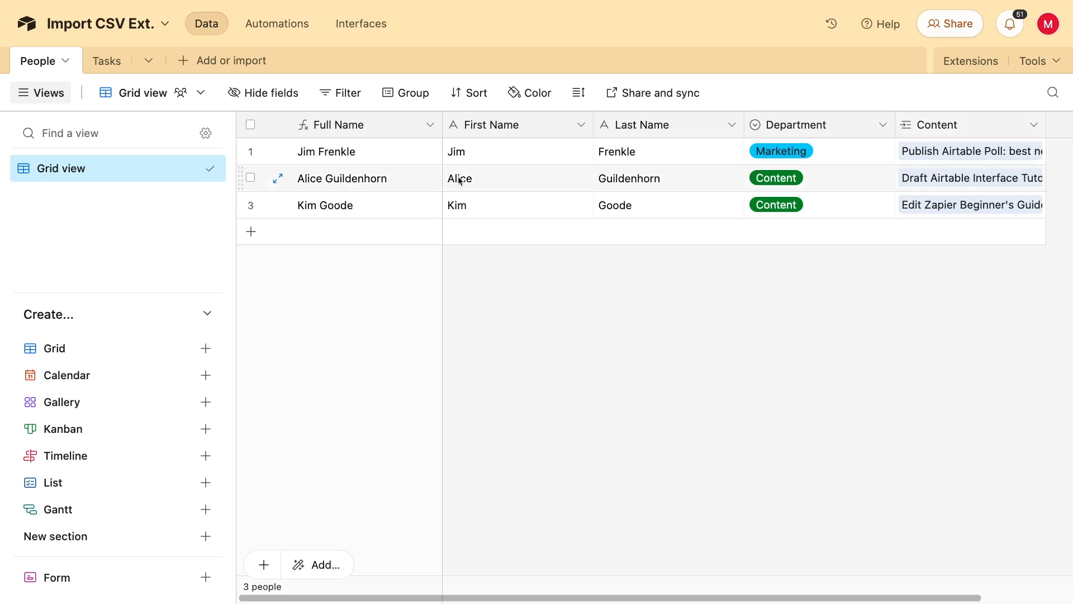
double_click(387, 125)
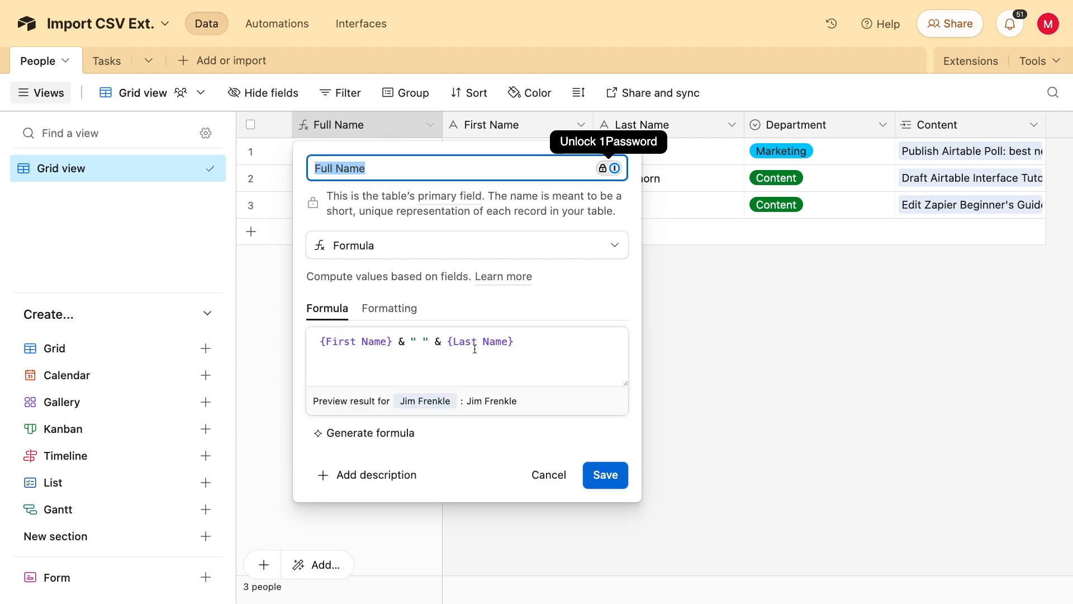
click(605, 474)
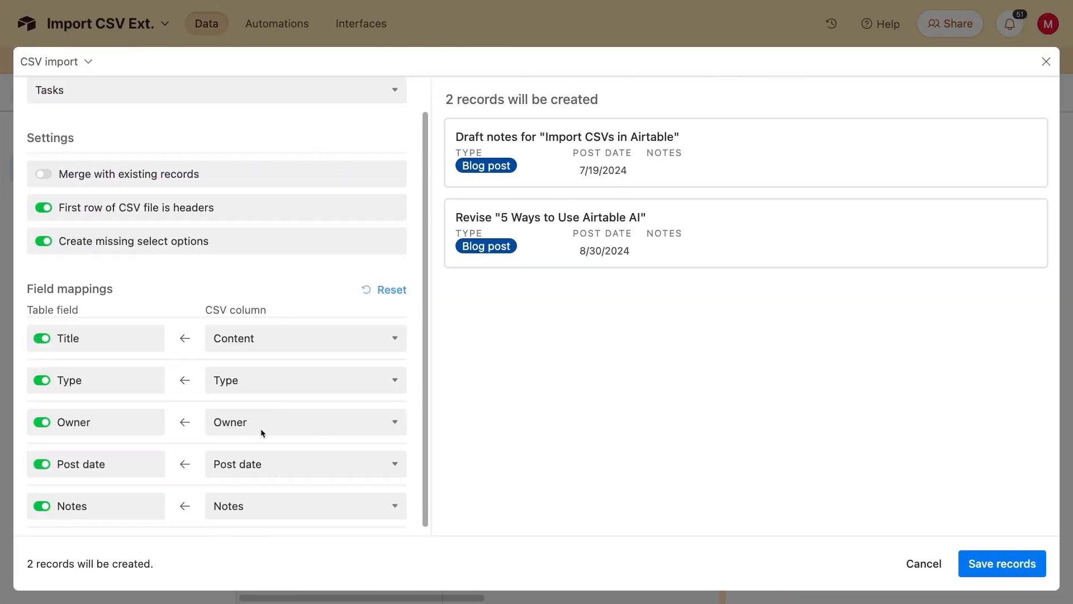
Save the loaded CSV records to the Tasks table with the existing field mappings and close the extensions area
scroll(261, 428, down, 1)
click(976, 561)
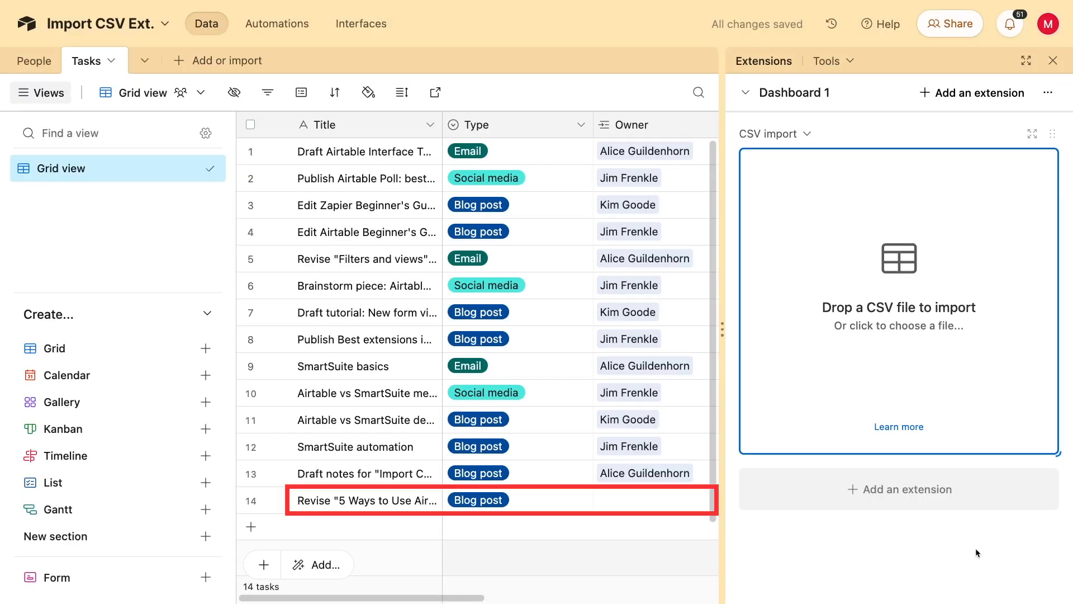
click(1053, 61)
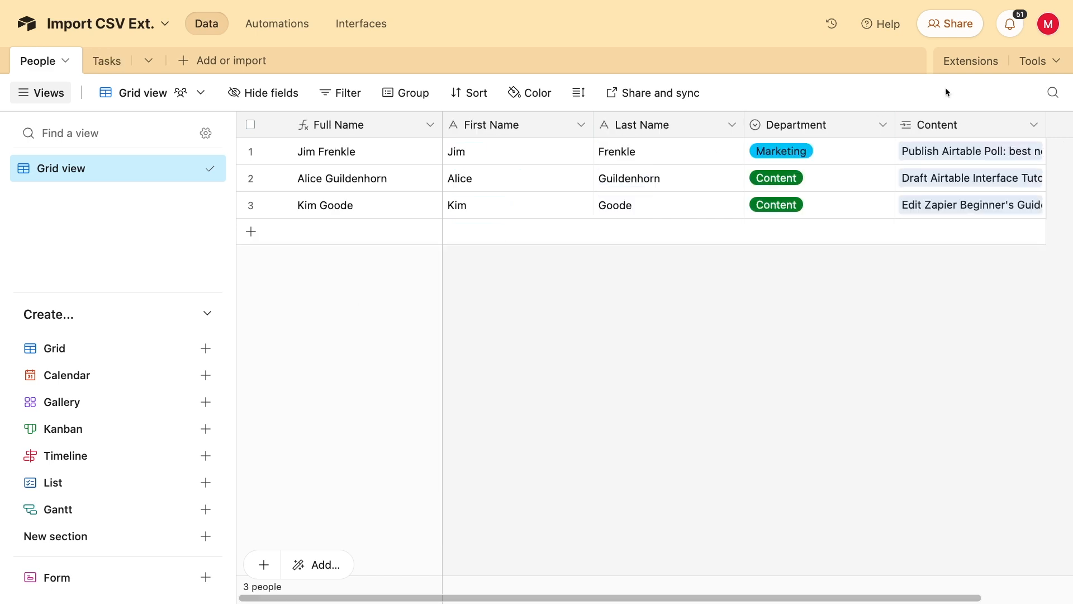
Load Limitation example.csv into the CSV import extension and set People as the destination table
click(970, 61)
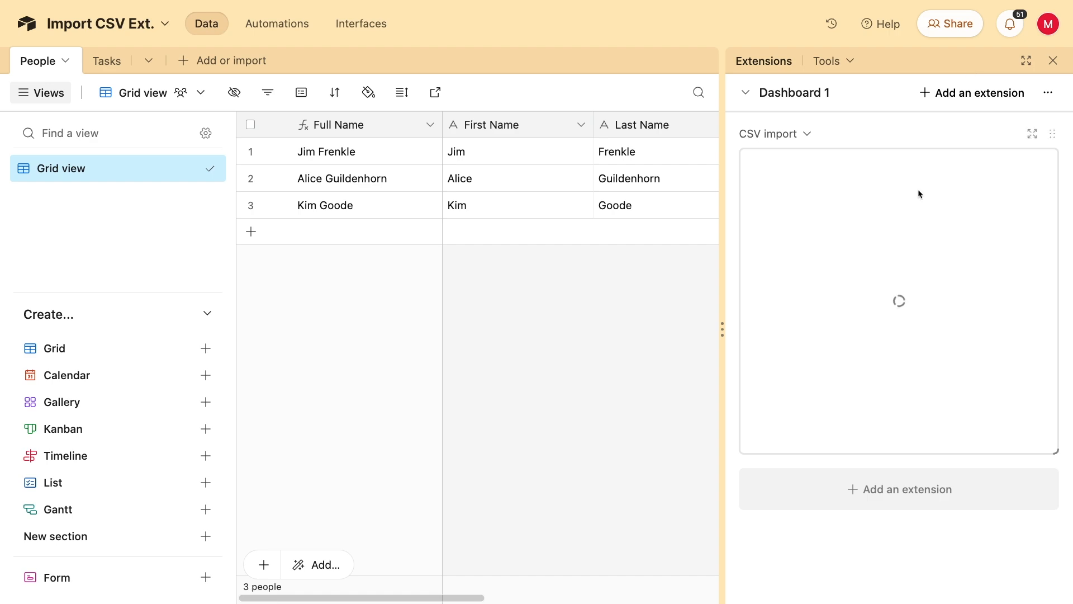
click(898, 296)
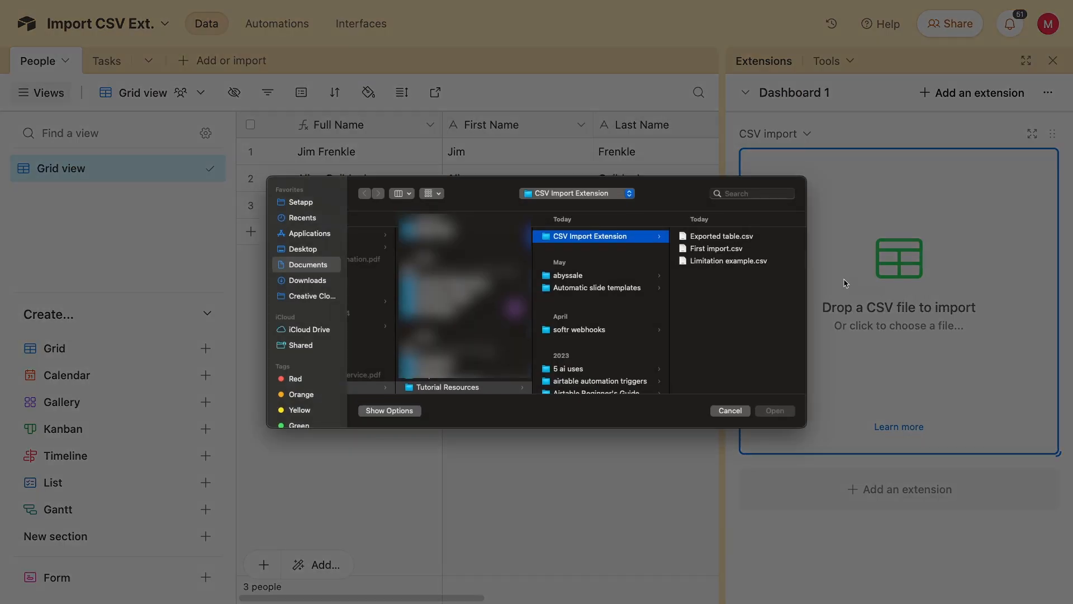
click(756, 262)
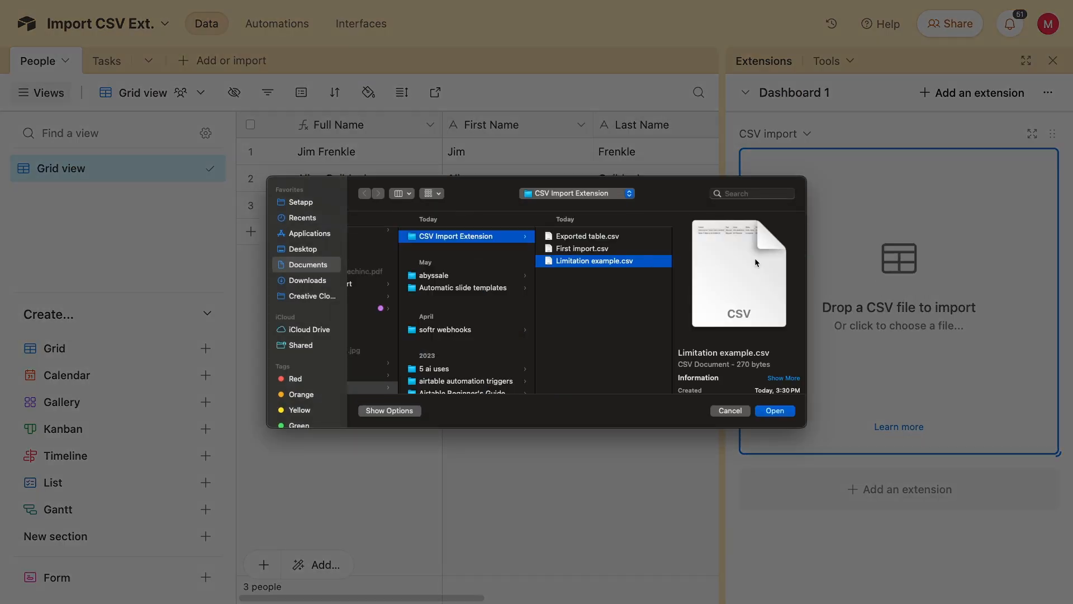
click(776, 410)
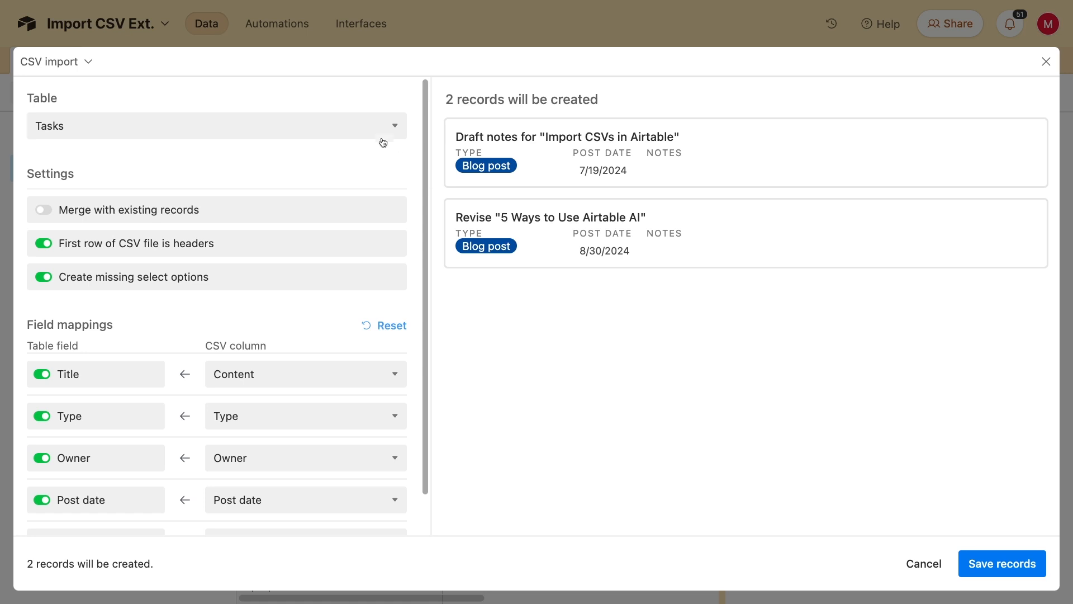
click(373, 131)
click(343, 117)
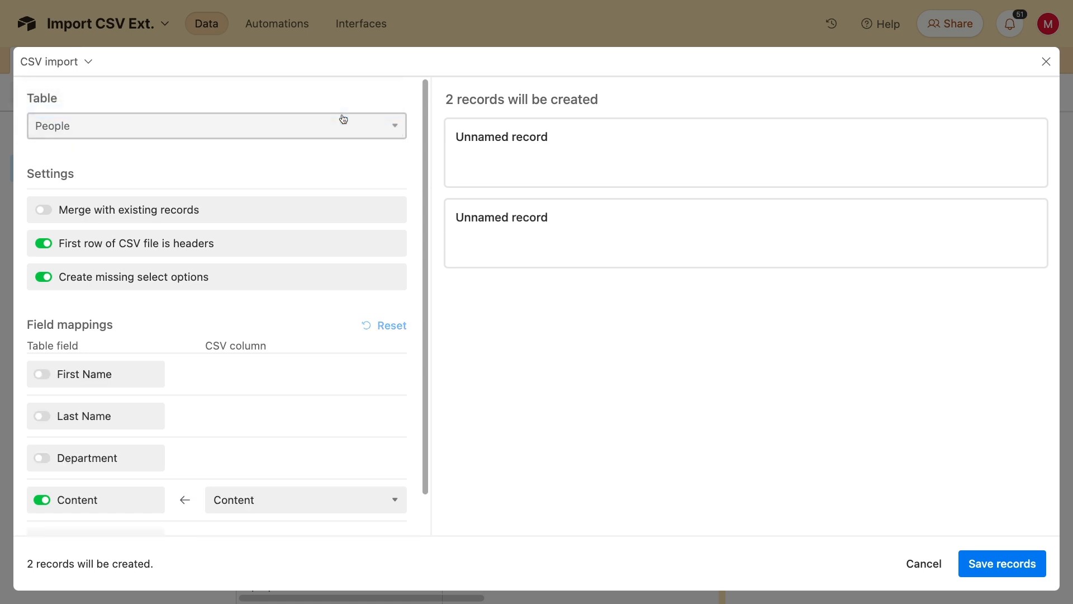
Turn on merging with existing records and use Last Name as the field to match
click(211, 211)
scroll(254, 277, down, 1)
scroll(254, 278, down, 1)
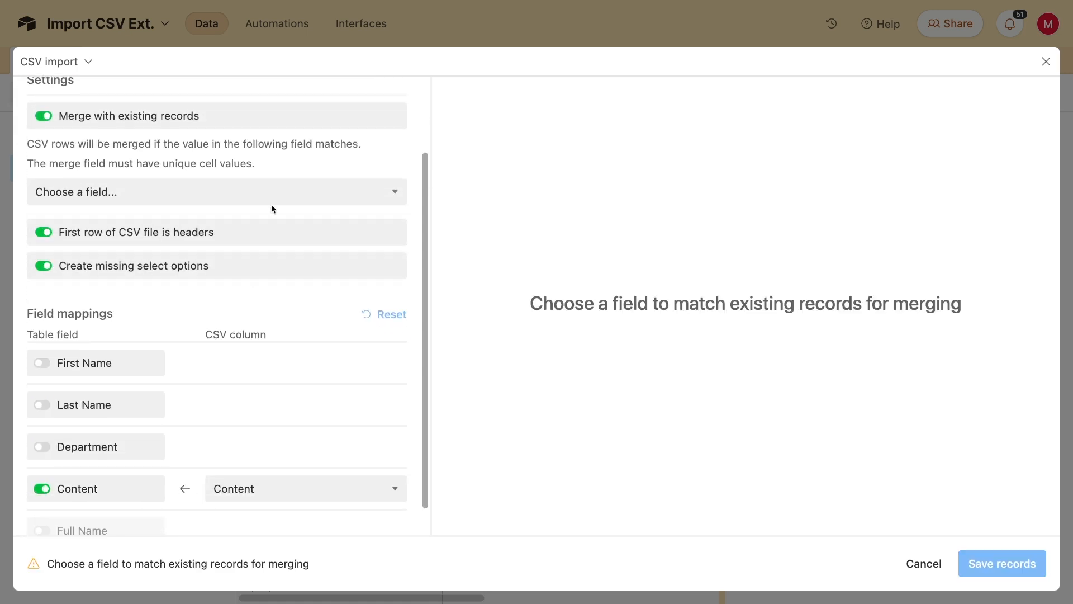
click(272, 196)
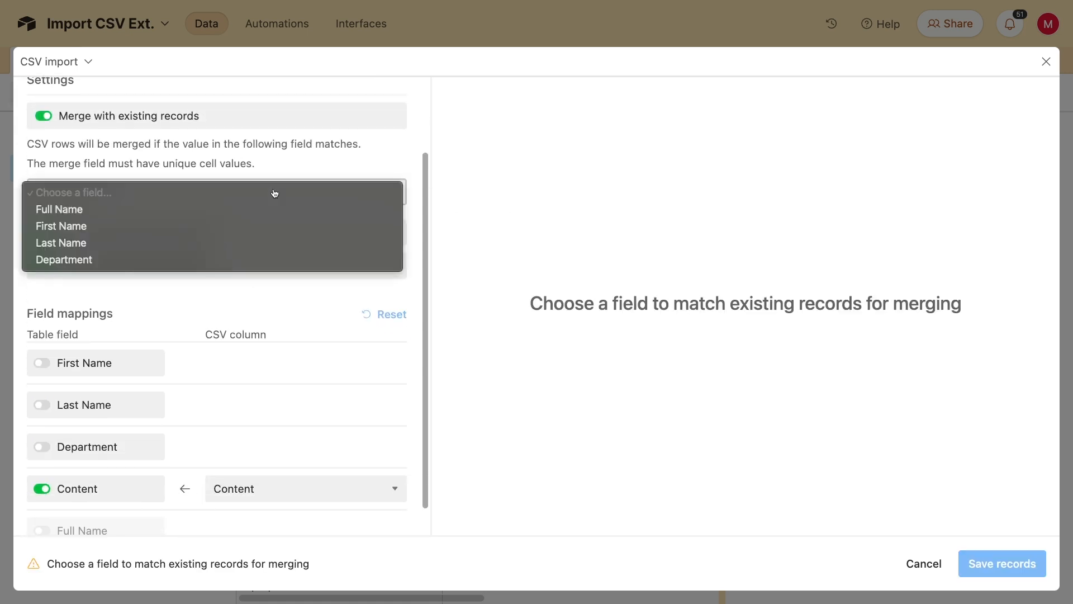
click(265, 244)
Save the records with Last Name mapped to Last, First Name mapped to First, and the Content field excluded from the import
scroll(264, 247, down, 1)
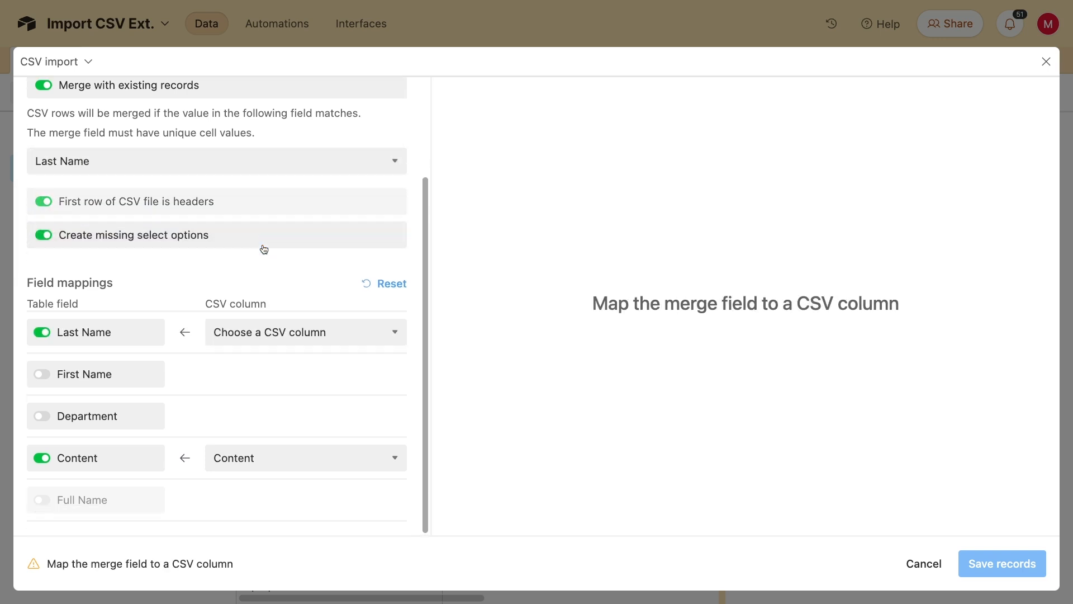
click(296, 332)
click(271, 450)
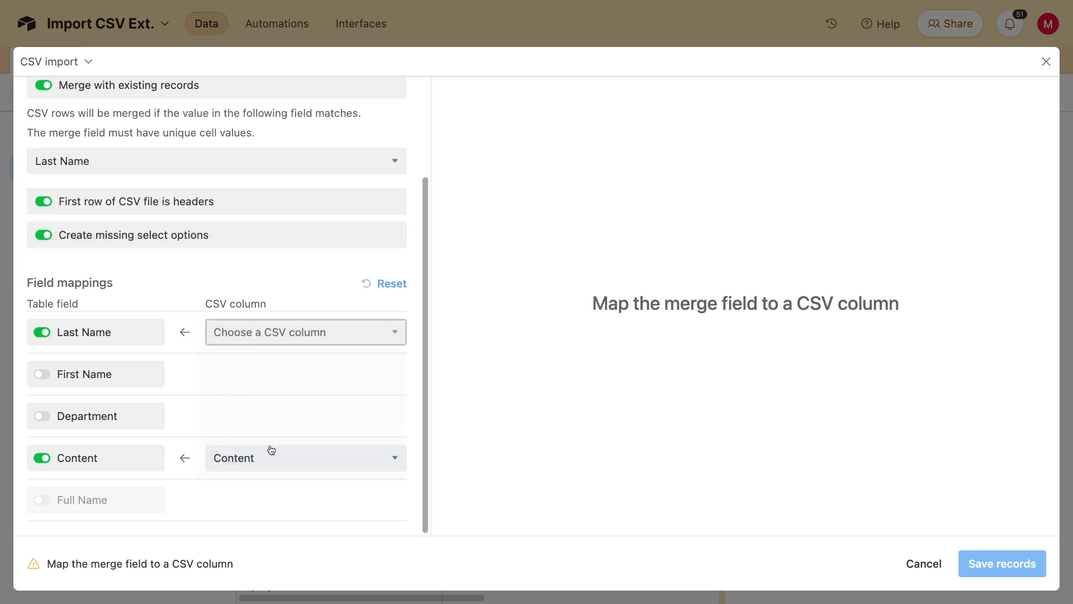
click(266, 376)
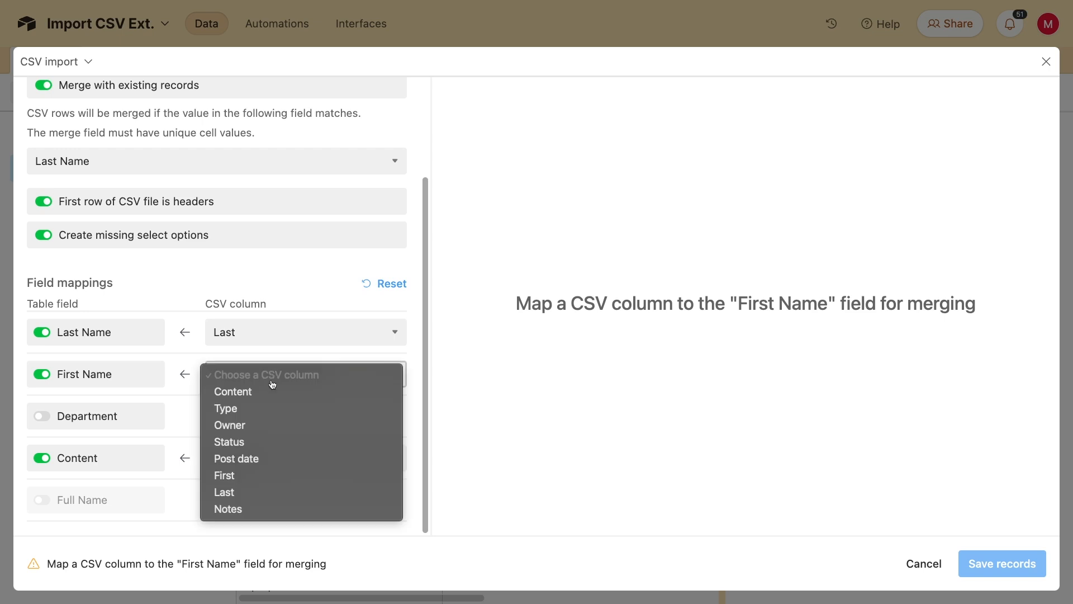
click(257, 478)
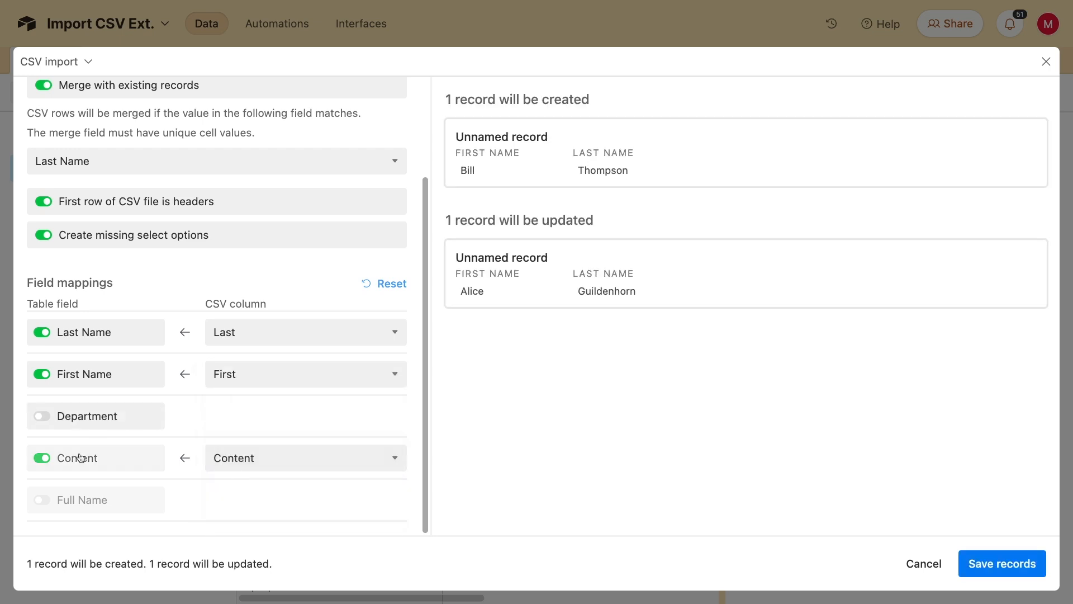
click(44, 458)
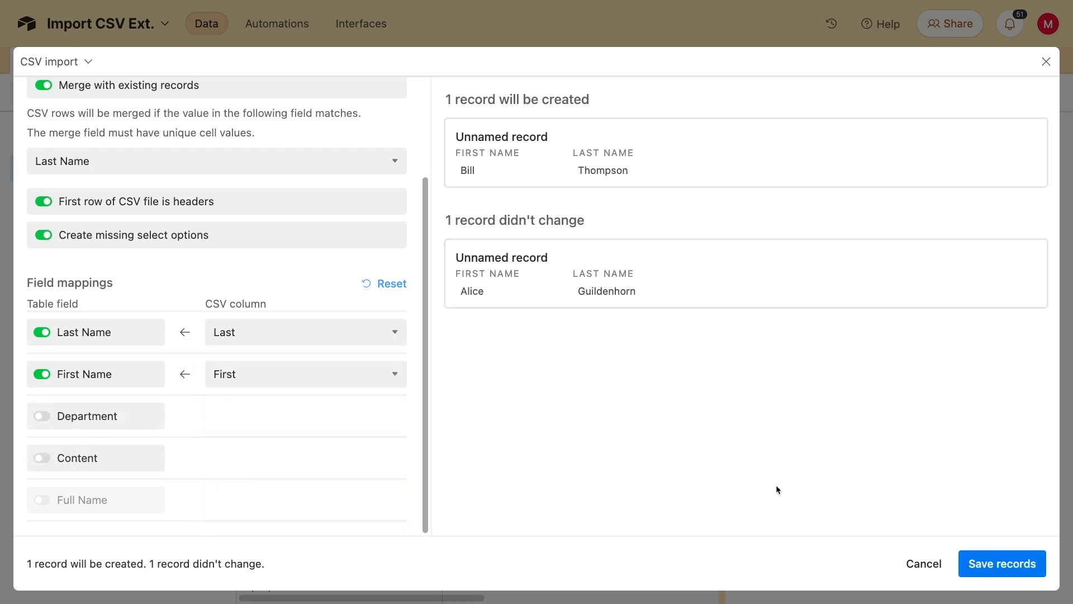
click(970, 564)
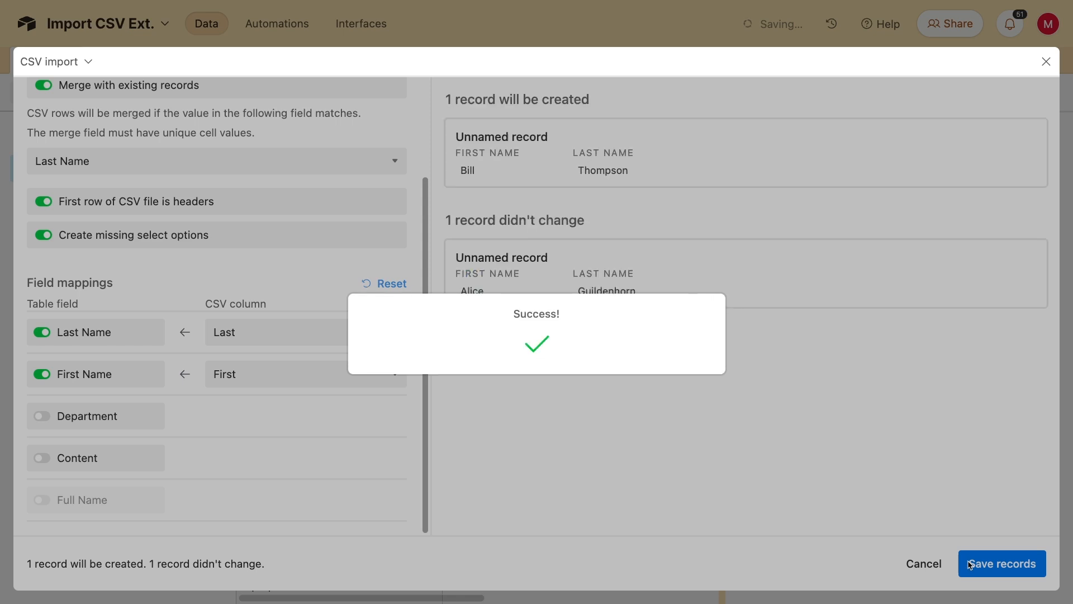